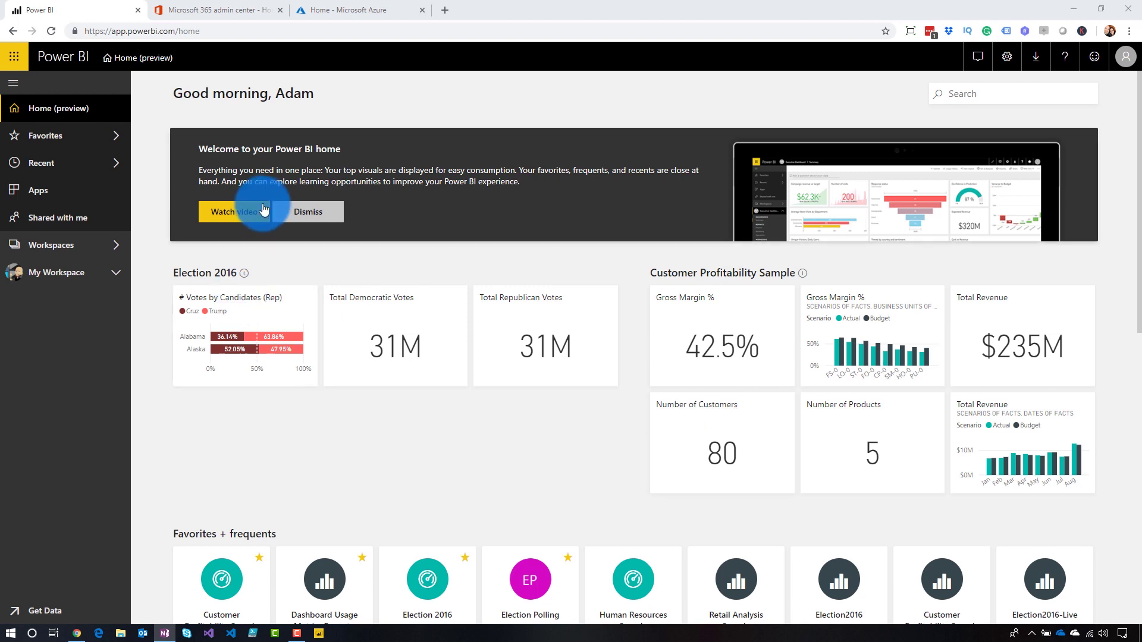
# - Open the tenant's Domains list under Setup in the Microsoft 365 admin center
pyautogui.click(215, 12)
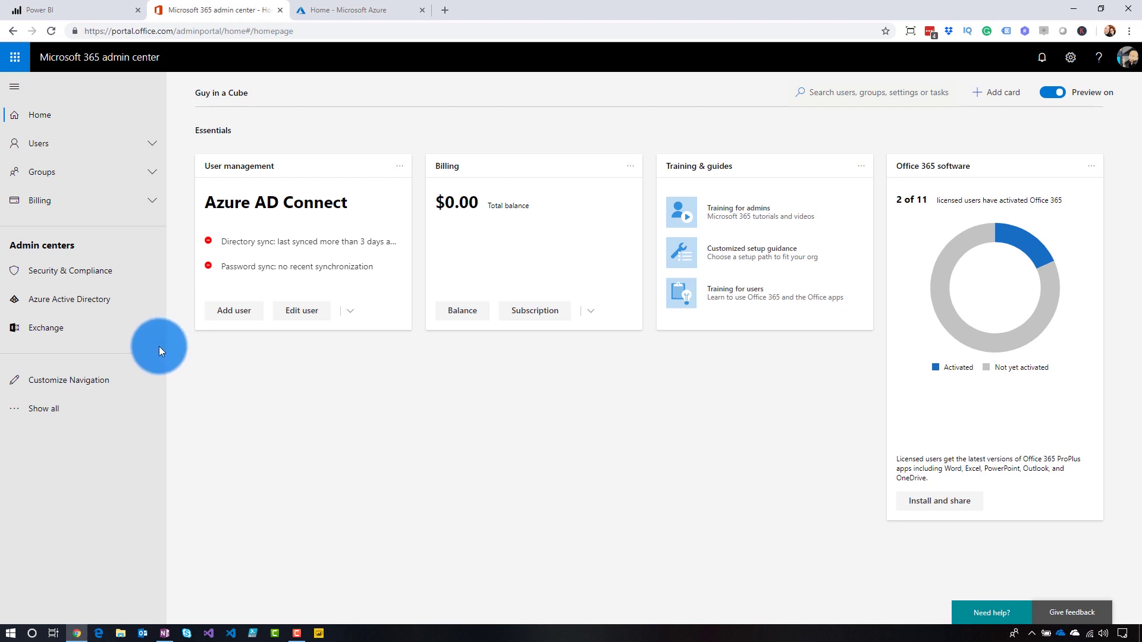
pyautogui.click(54, 409)
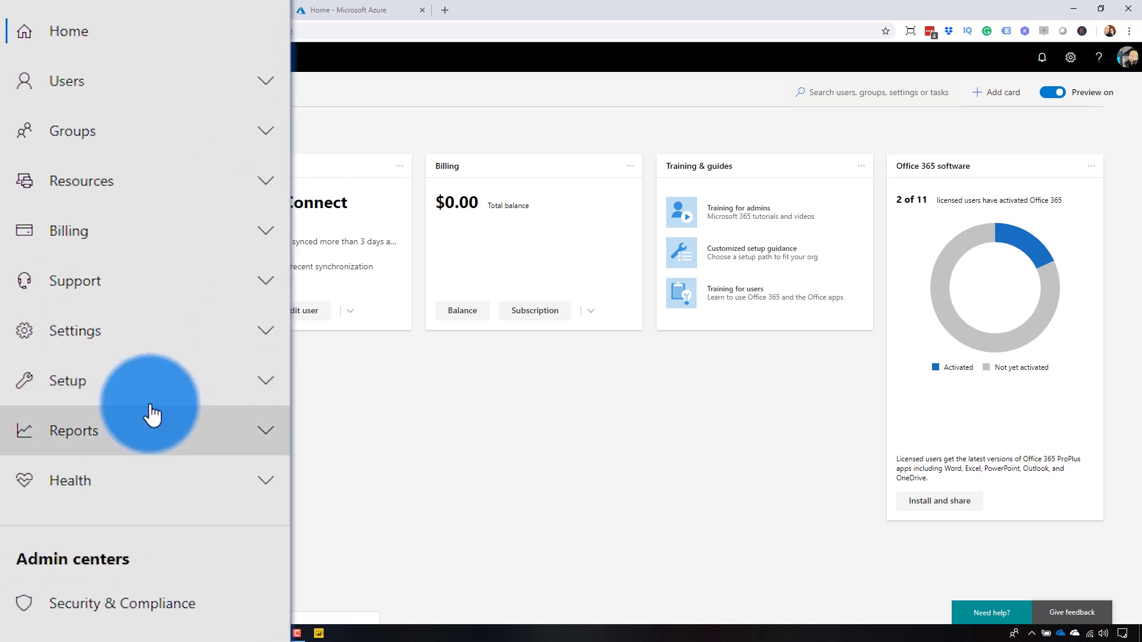
pyautogui.click(132, 388)
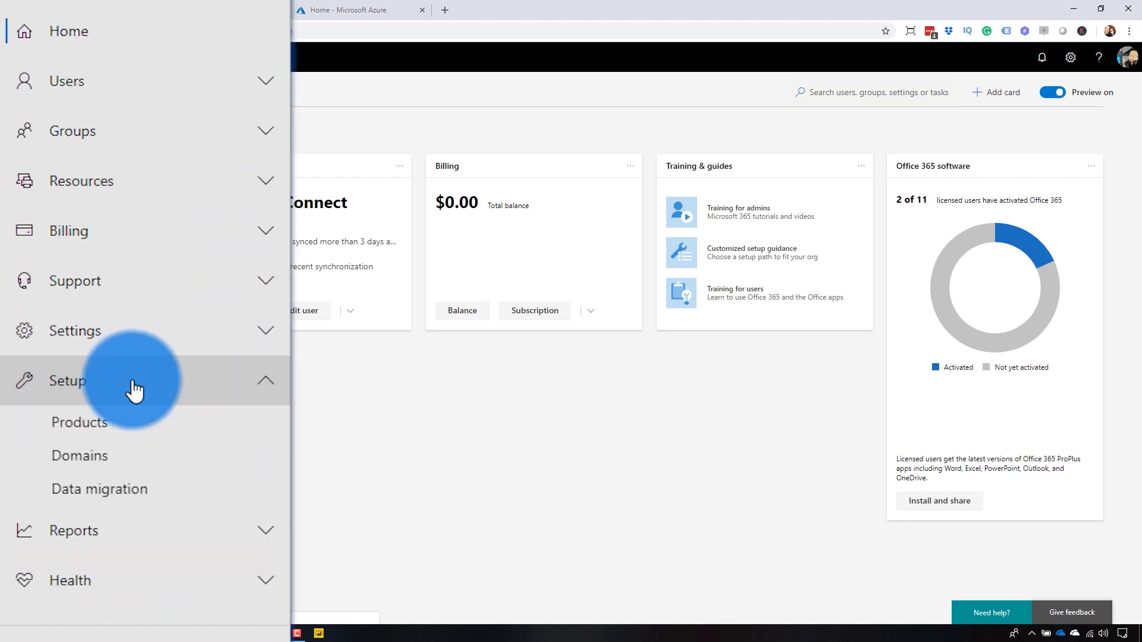
pyautogui.click(105, 465)
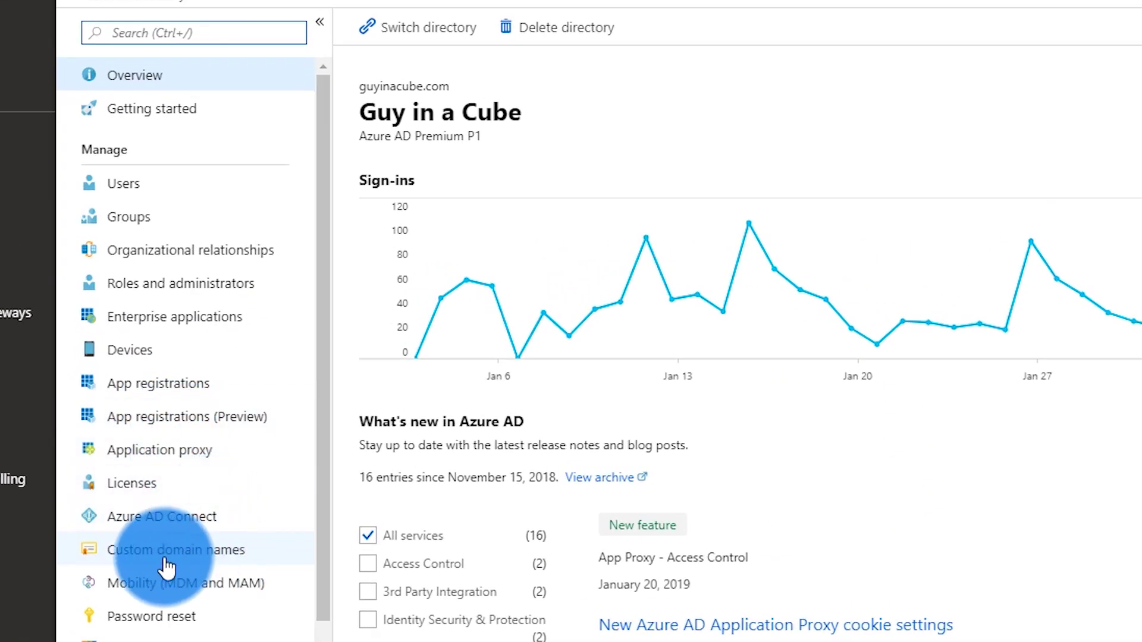
# - View the Guy in a Cube directory's custom domain names, then begin adding a new domain
pyautogui.click(167, 568)
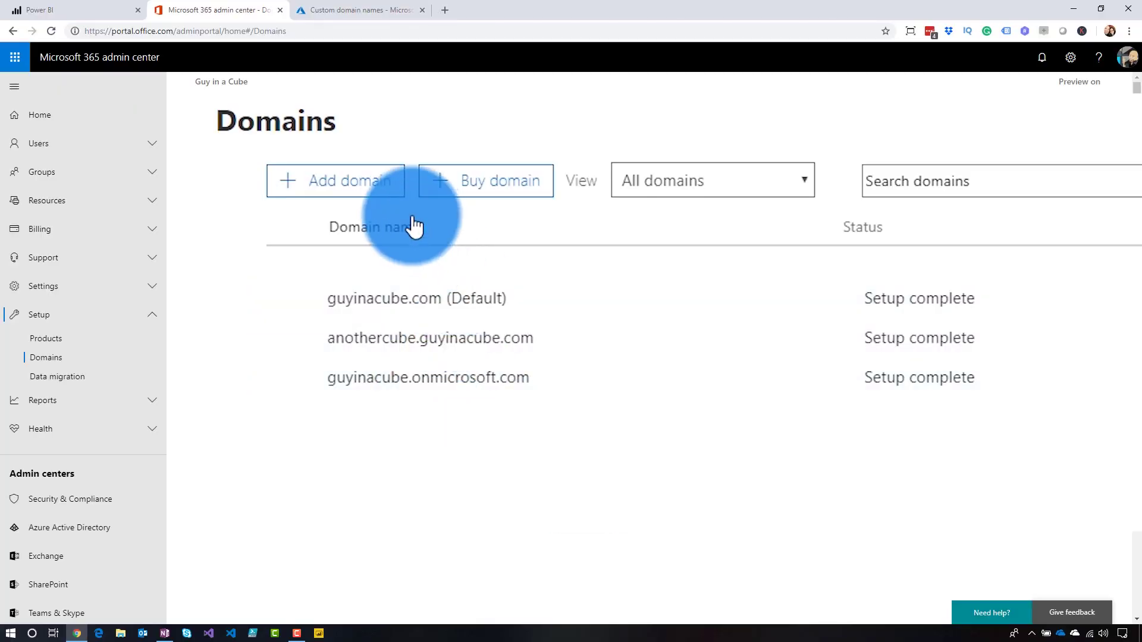
pyautogui.click(345, 196)
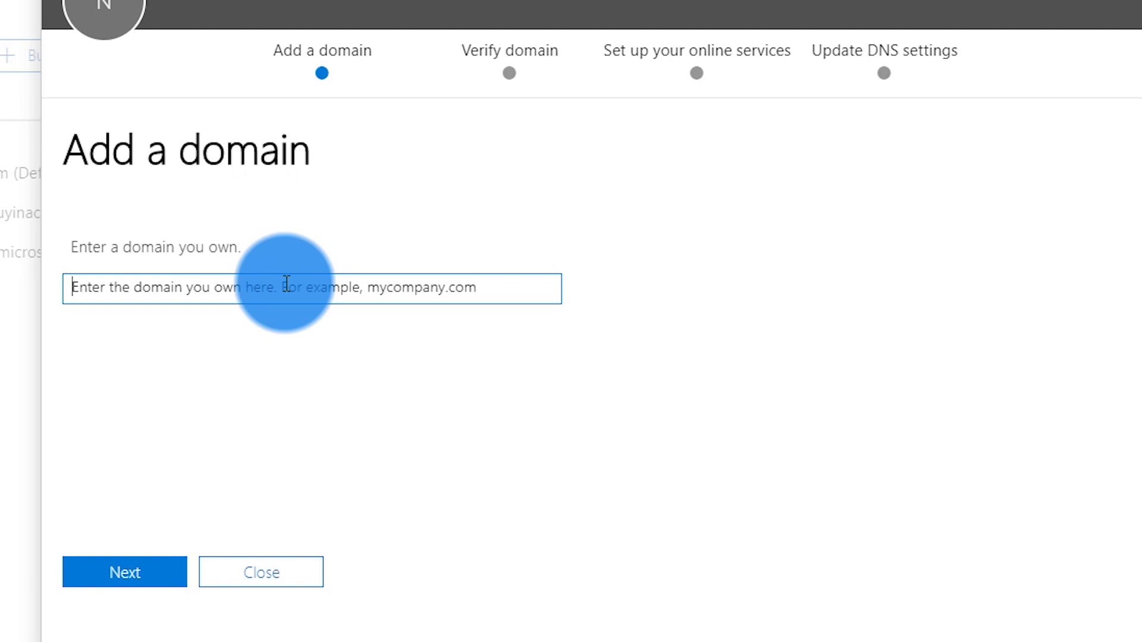
# - Enter galinacube.com as the new domain and continue to the verification step
pyautogui.write('galinacube.com')
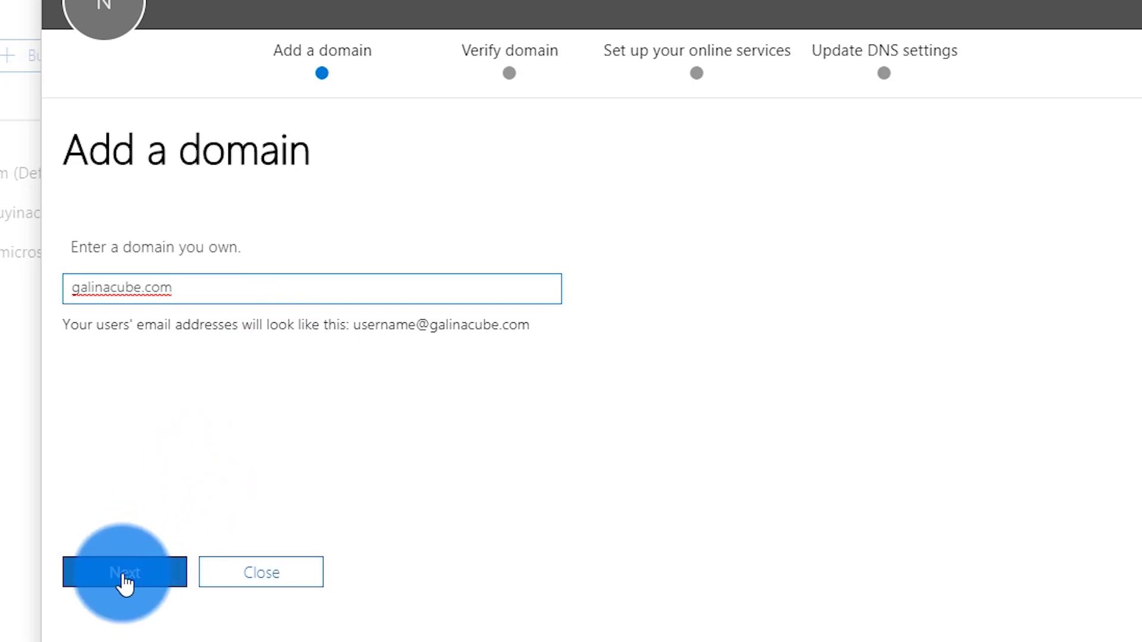
pyautogui.click(122, 576)
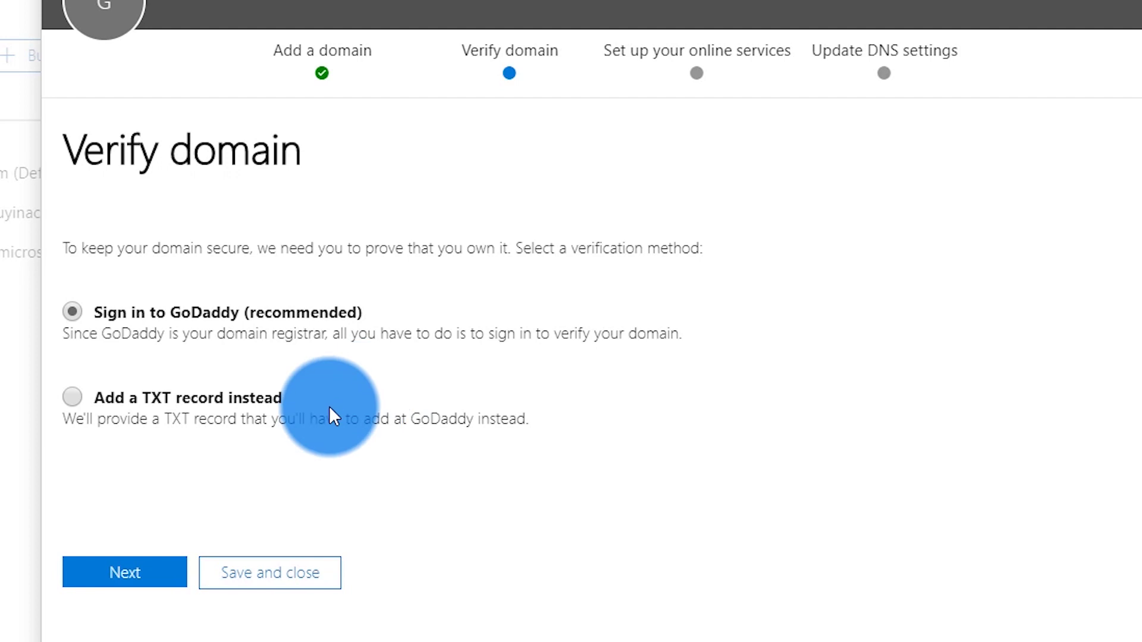
# - Choose 'Sign in to GoDaddy' verification for galinacube.com
pyautogui.click(118, 574)
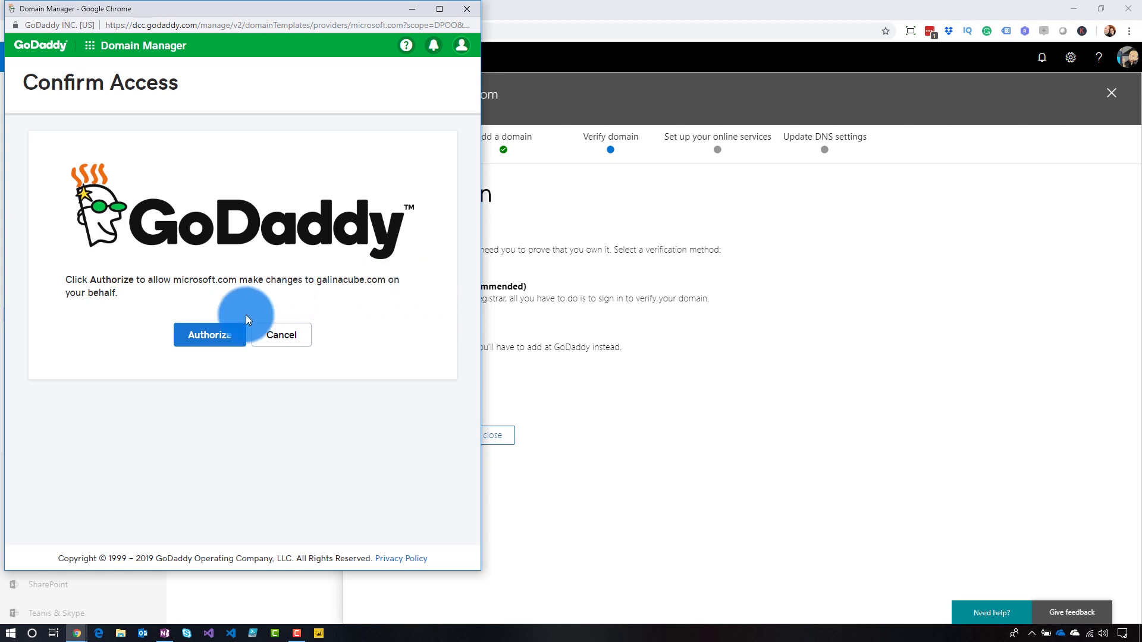
# - Authorize Microsoft in GoDaddy to make changes to galinacube.com
pyautogui.click(204, 333)
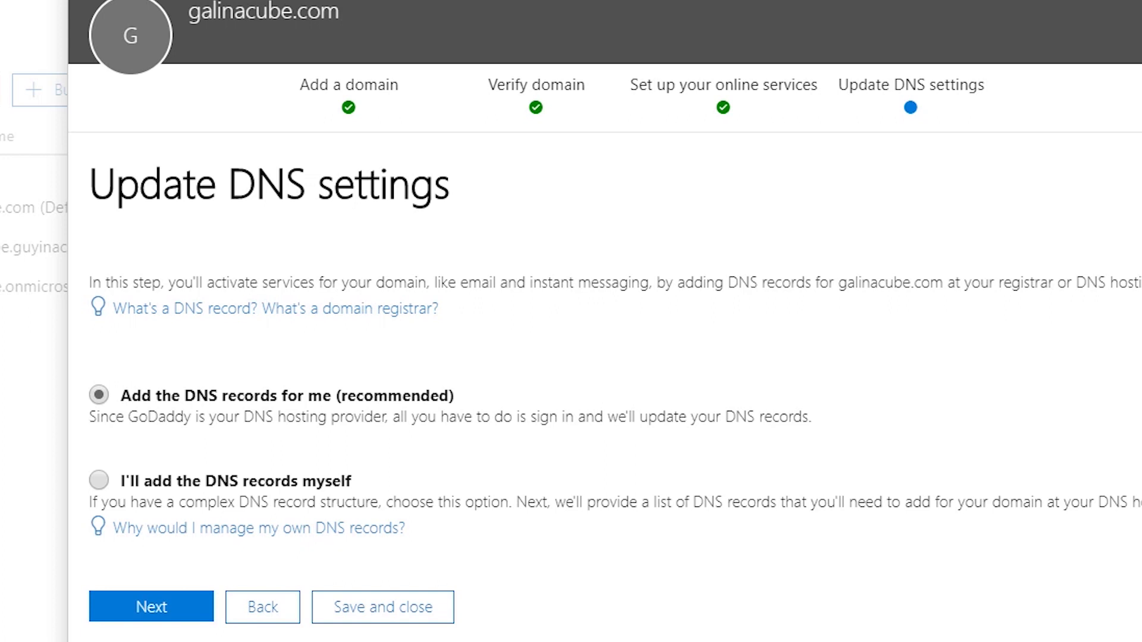
# - Add GoDaddy DNS records for Exchange, Skype for Business and Mobile Device Management, then finish setup
pyautogui.click(159, 613)
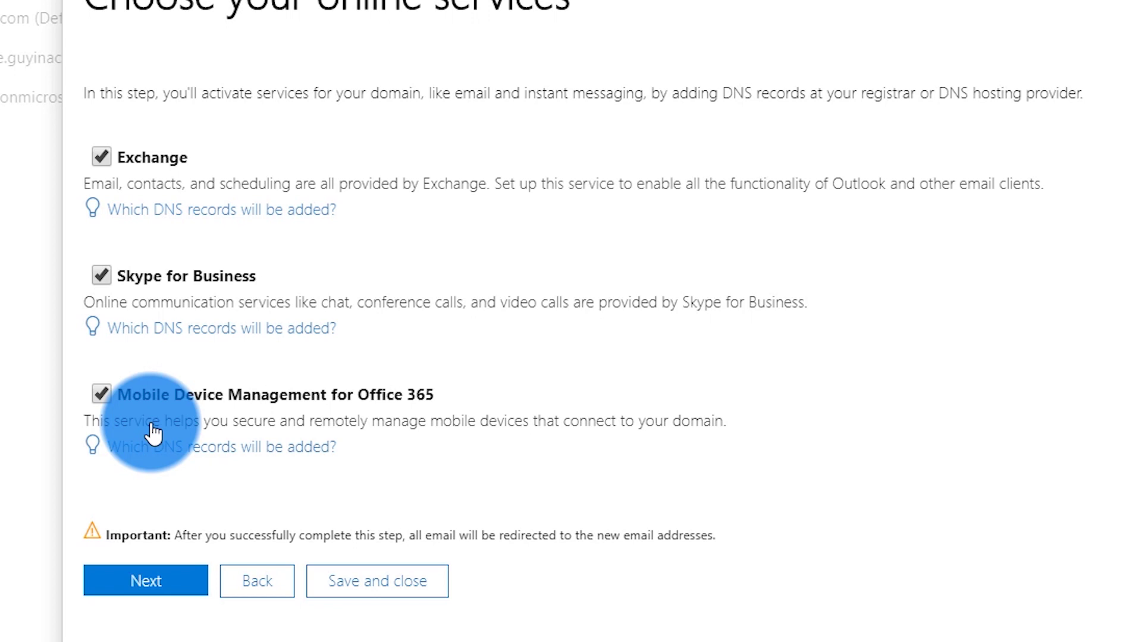
pyautogui.click(148, 584)
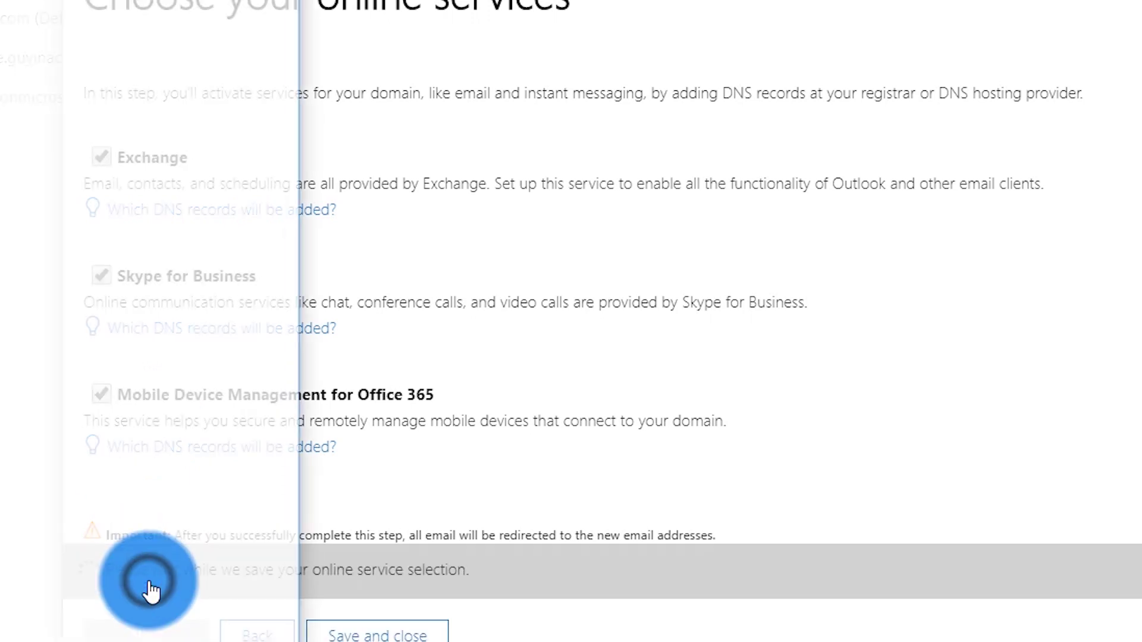
pyautogui.click(208, 334)
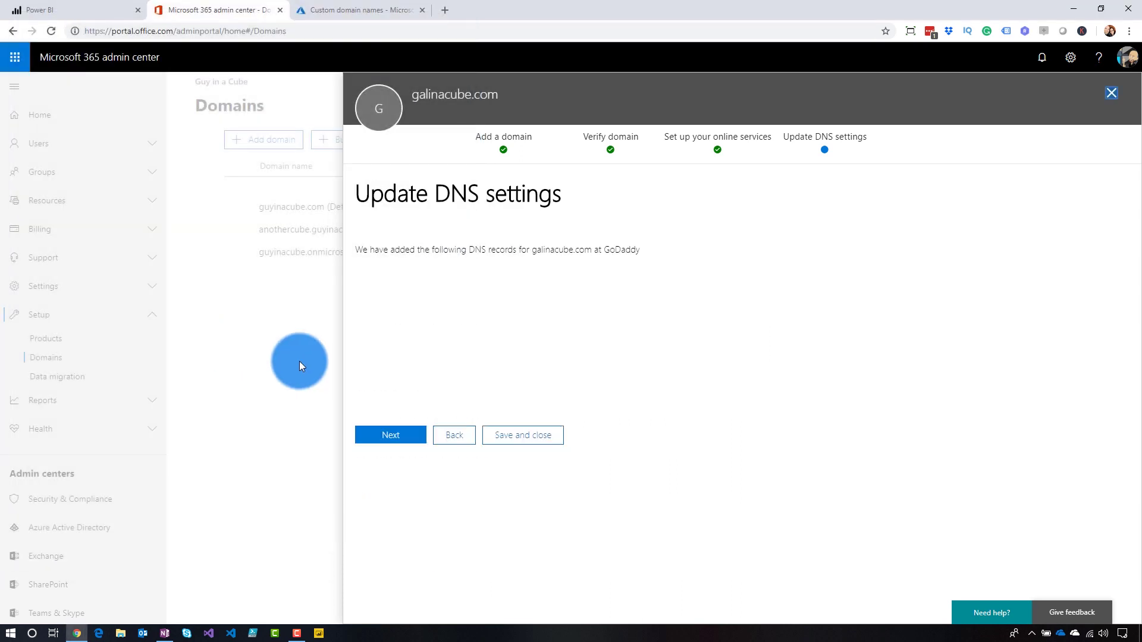
pyautogui.click(389, 437)
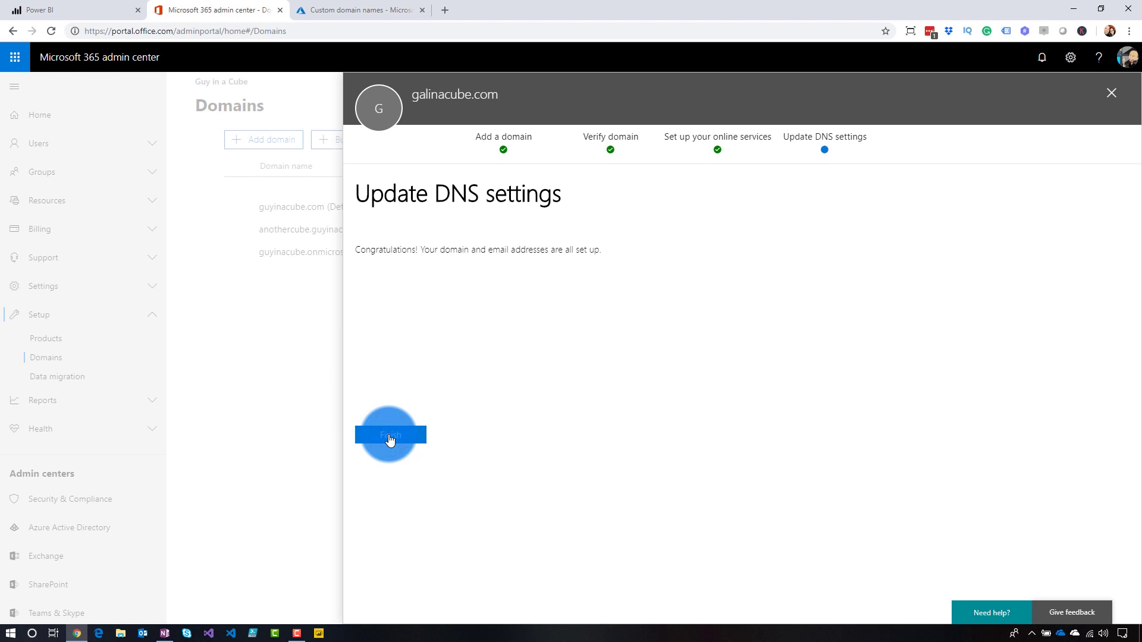
pyautogui.click(389, 439)
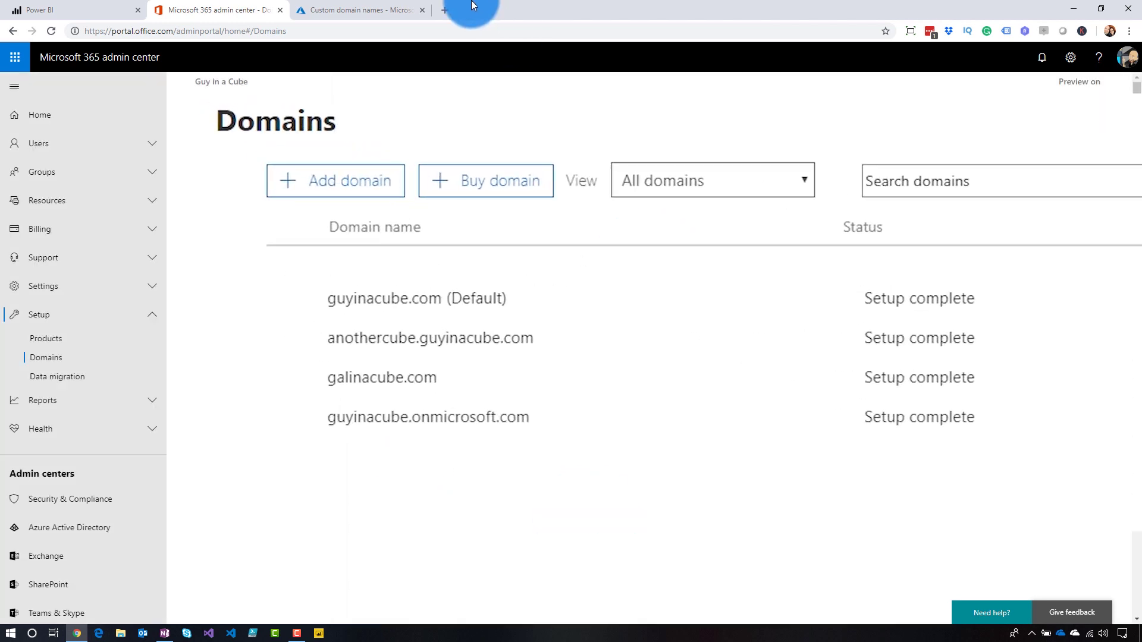
# - Review galinacube.com's new CNAME, MX, SRV and TXT records in GoDaddy DNS Management
pyautogui.click(444, 10)
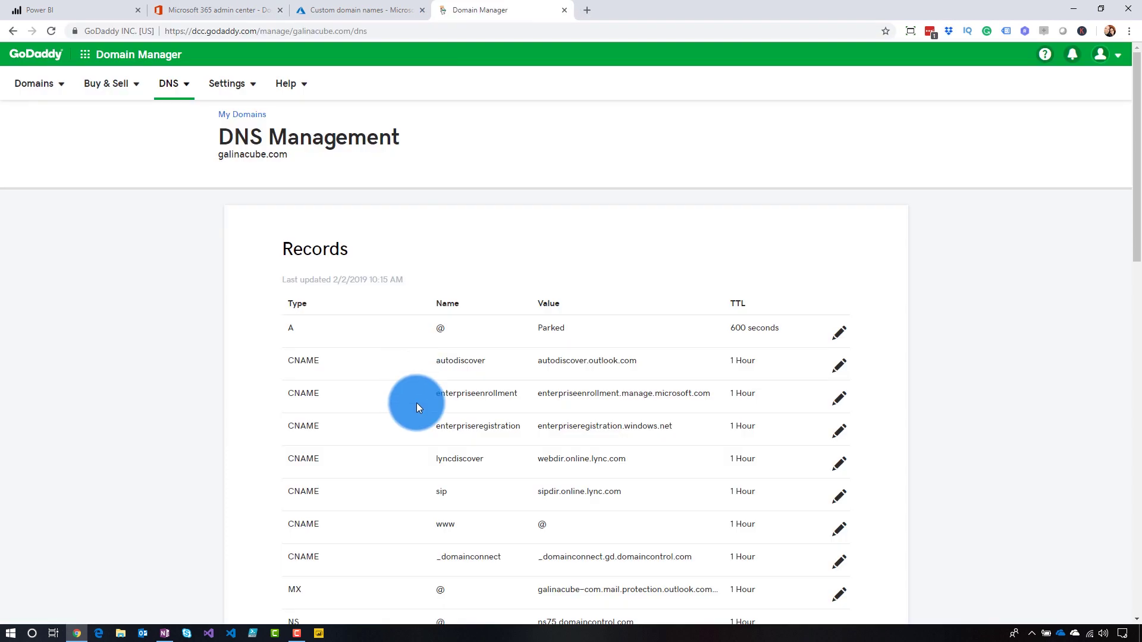
pyautogui.scroll(-5, 416, 402)
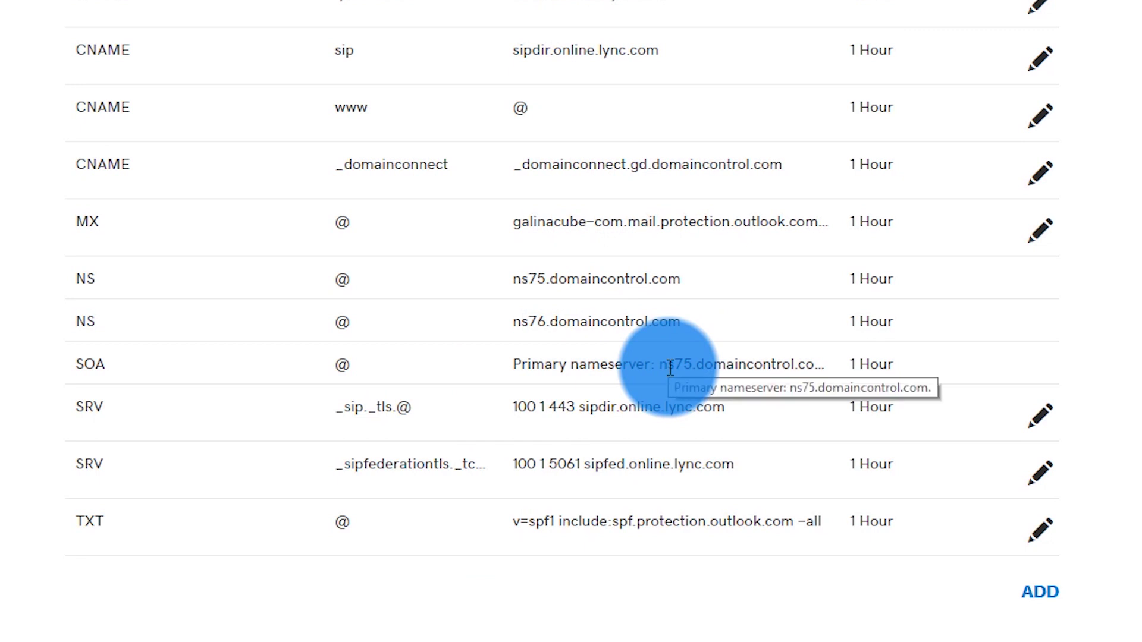
pyautogui.click(224, 7)
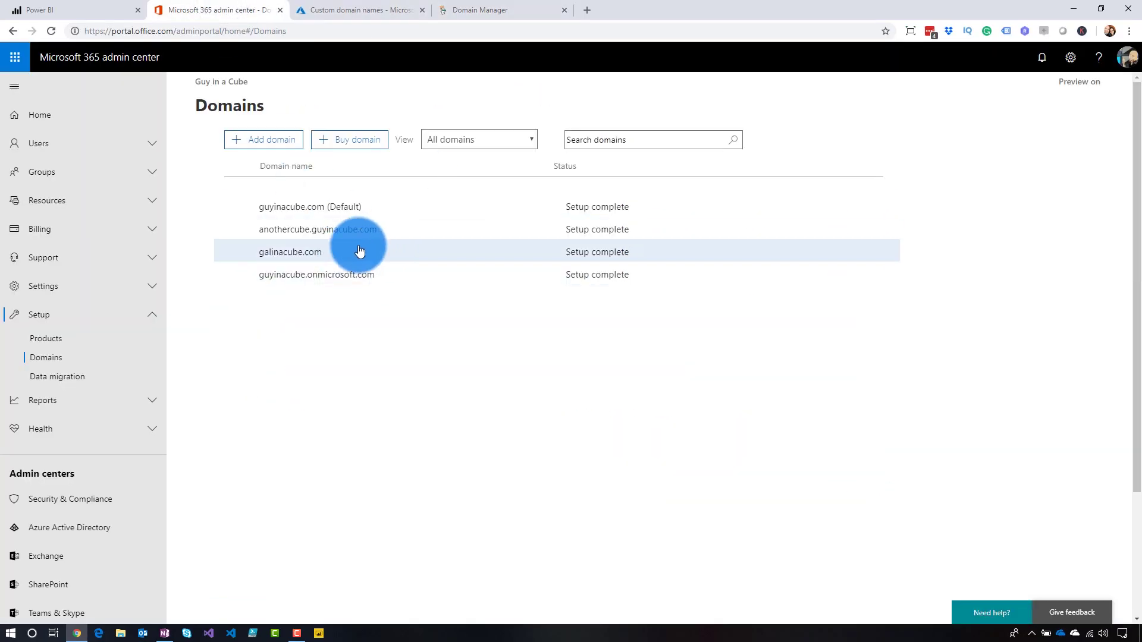
# - Inspect galinacube.com's DNS settings showing Setup complete, then close its details panel
pyautogui.click(399, 253)
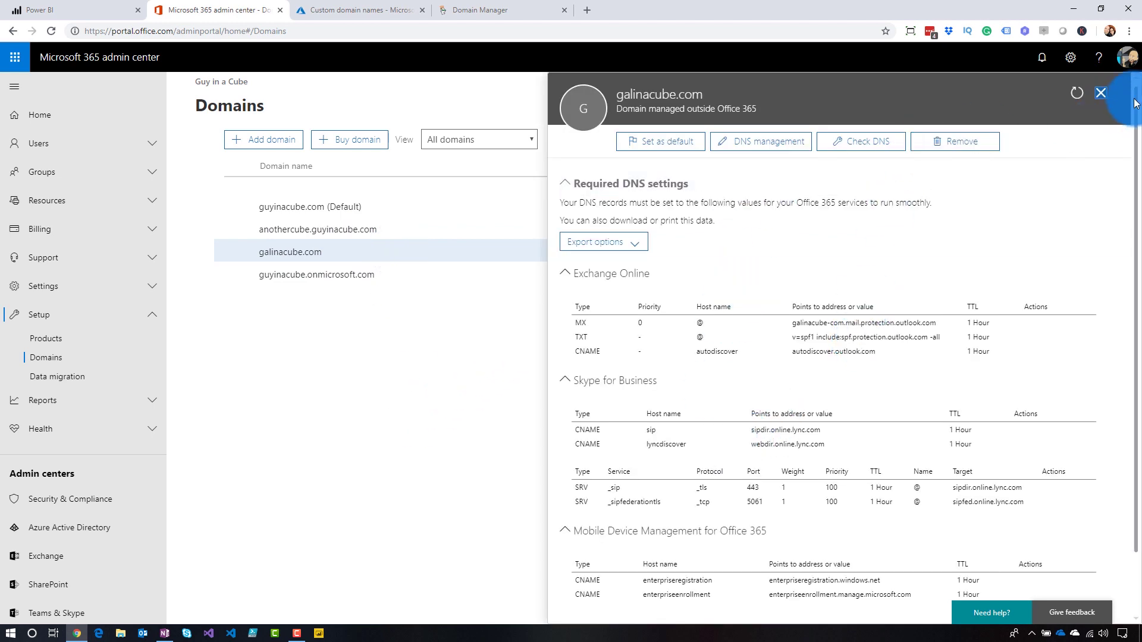
pyautogui.click(1101, 93)
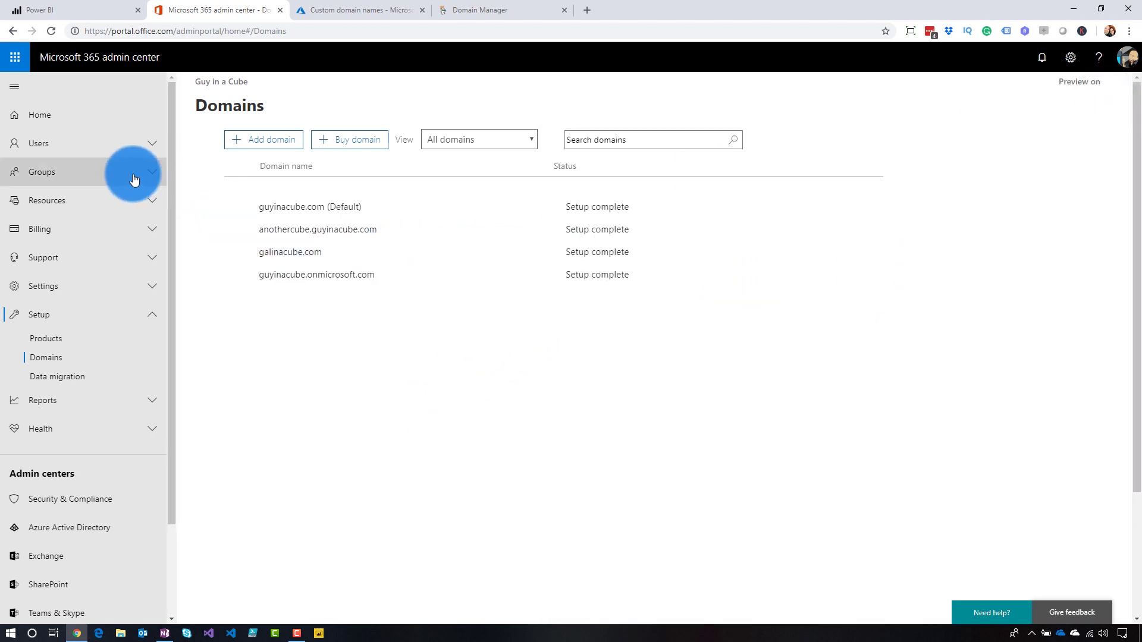
# - Start a new user in Active users with the username on the galinacube.com domain
pyautogui.click(74, 156)
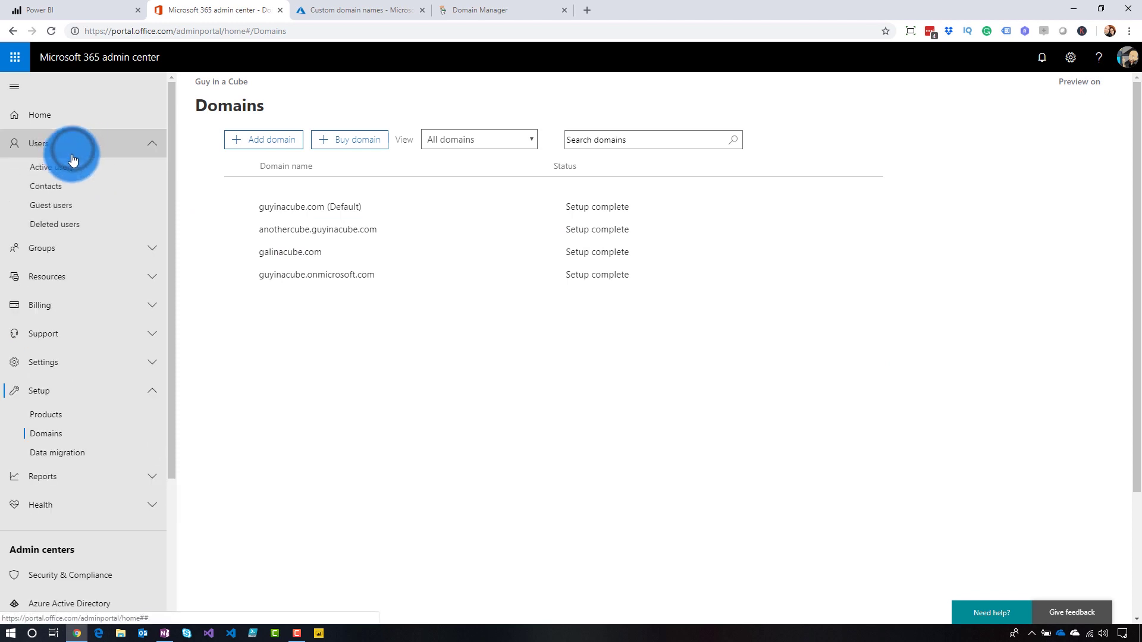
pyautogui.click(56, 172)
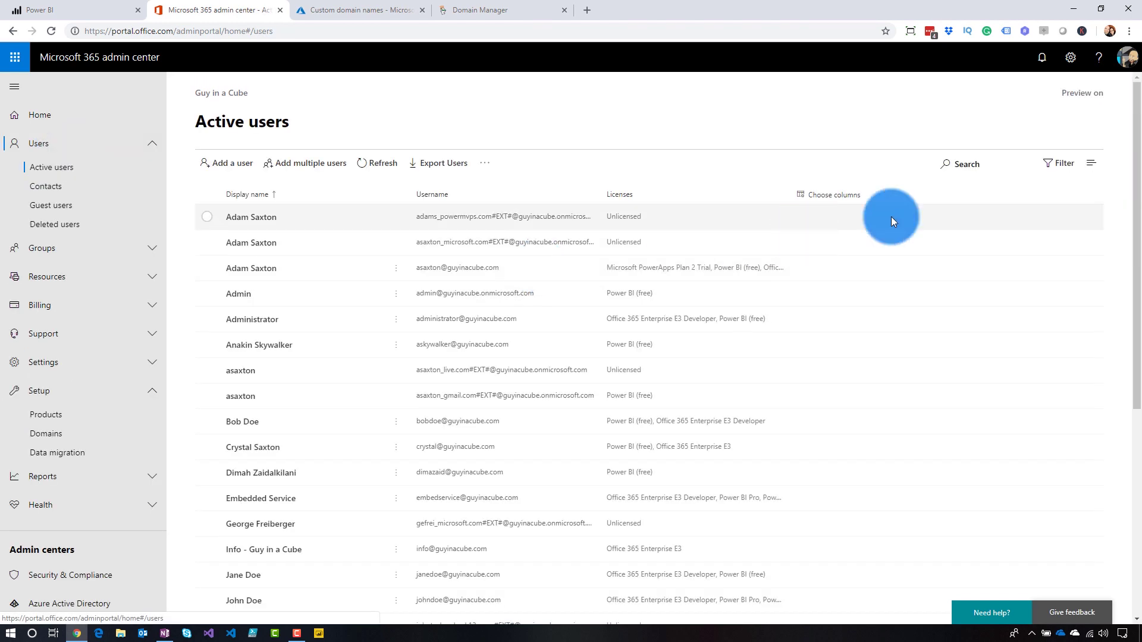
pyautogui.click(226, 163)
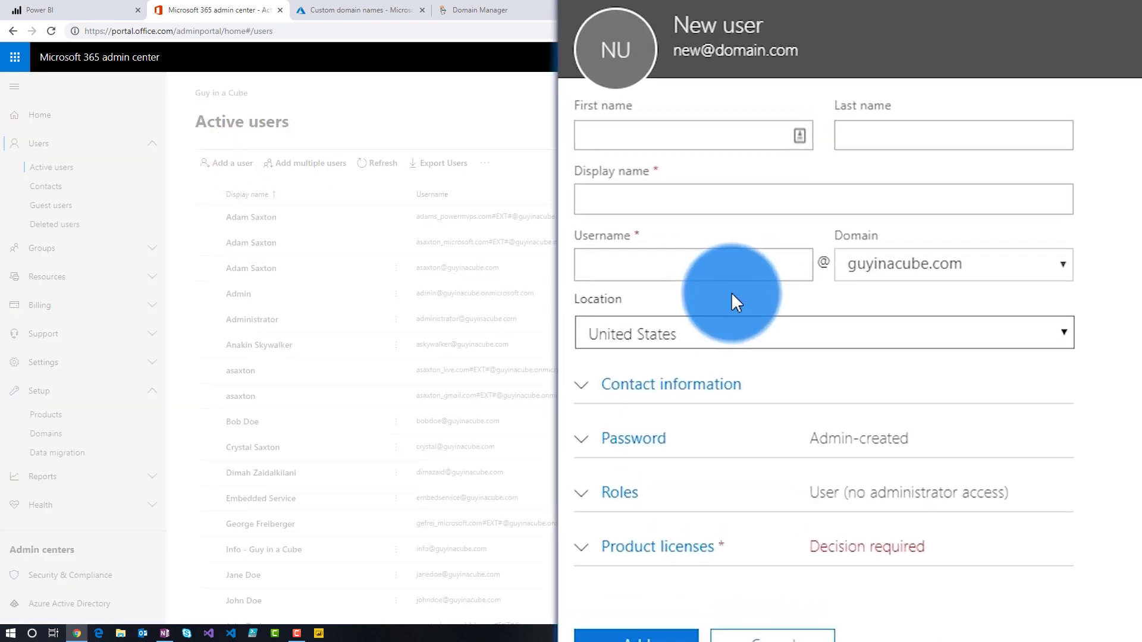
pyautogui.click(777, 232)
pyautogui.click(798, 191)
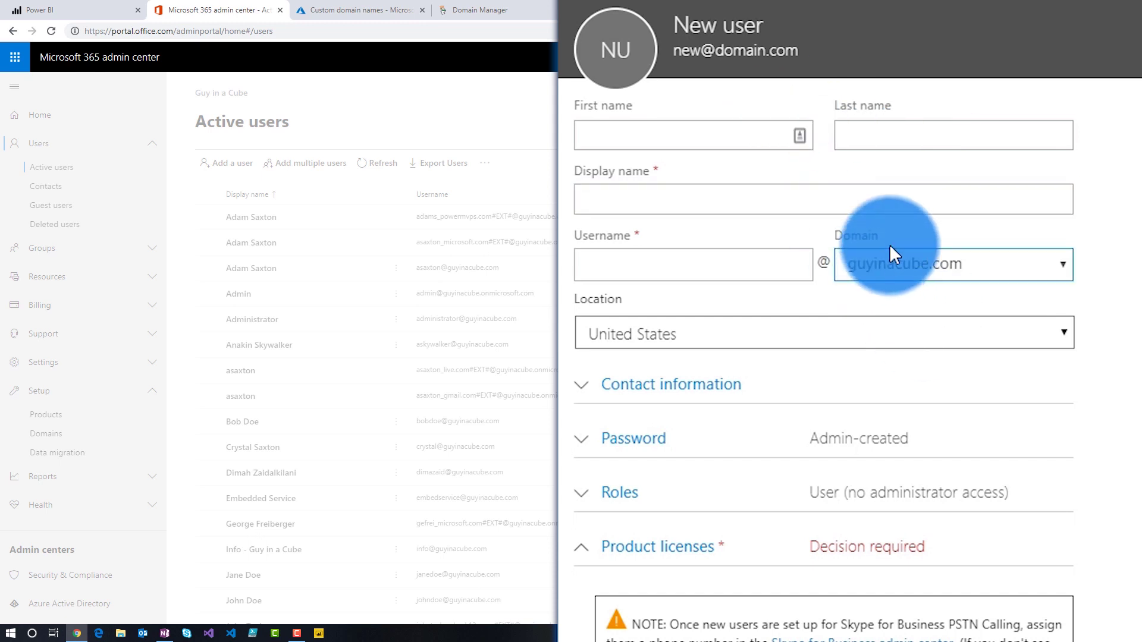
pyautogui.click(724, 259)
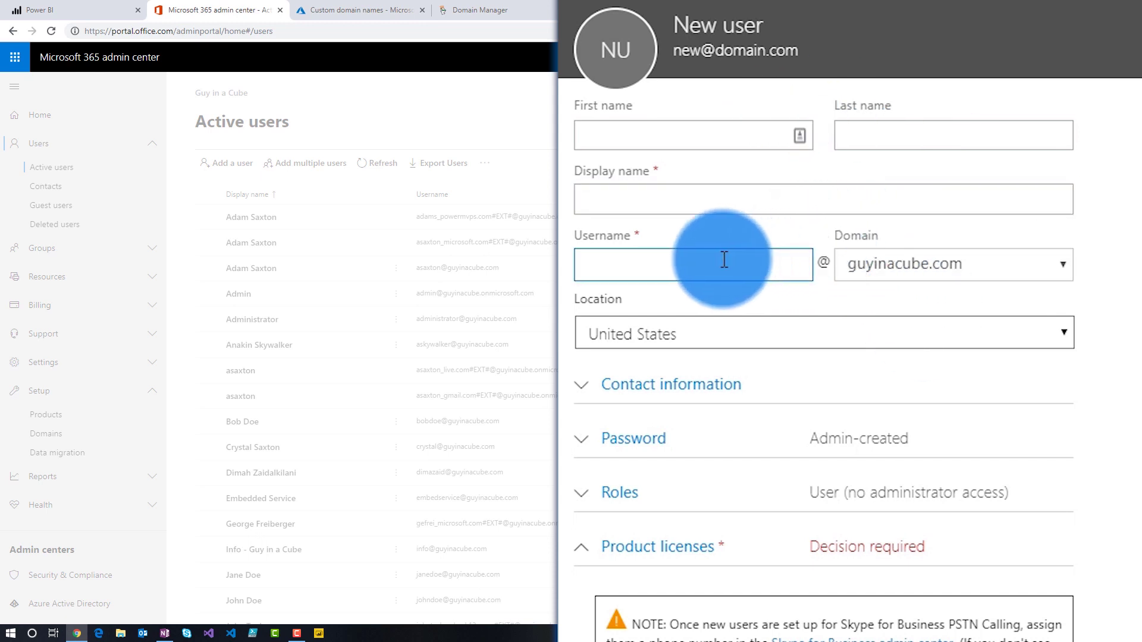
pyautogui.click(992, 272)
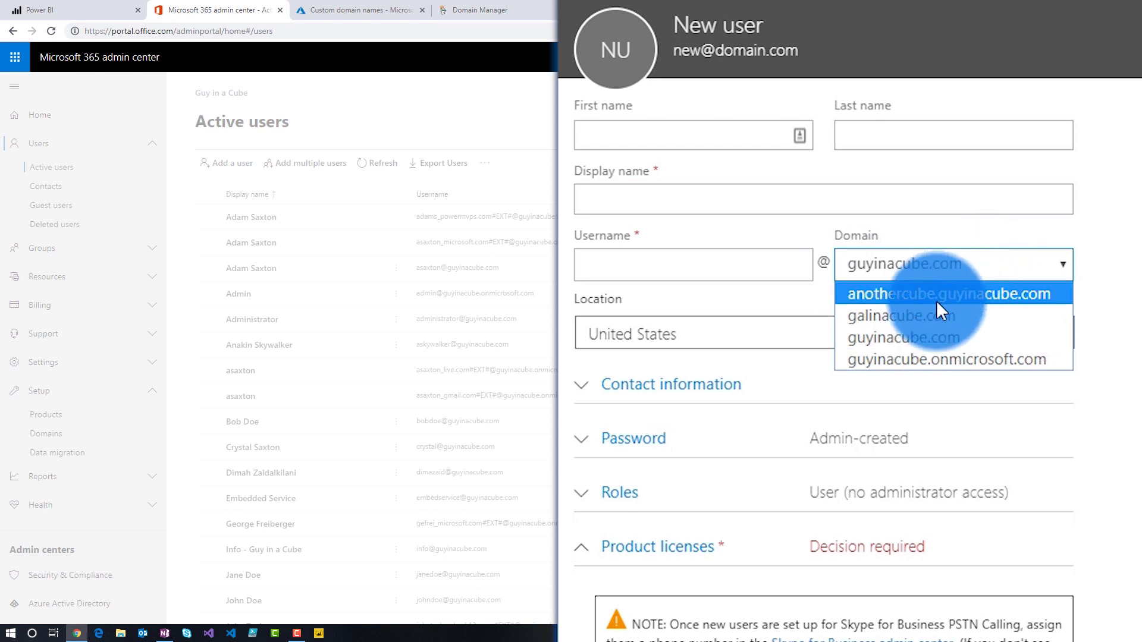
pyautogui.click(925, 313)
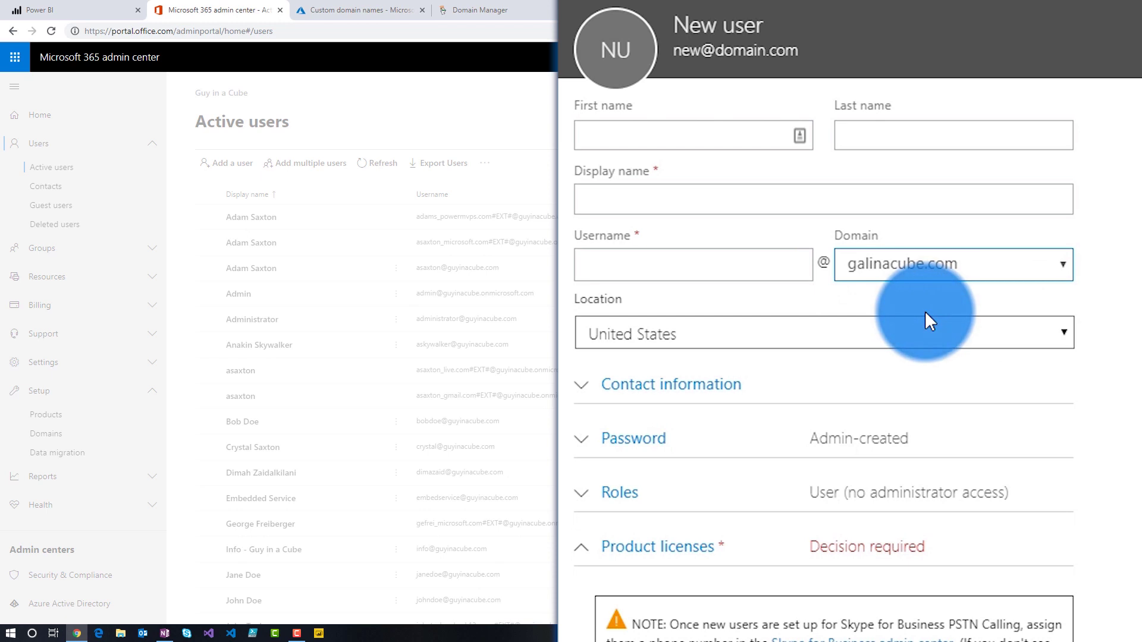
# - Fill in the user's first and last name and add them without emailing the password
pyautogui.click(625, 125)
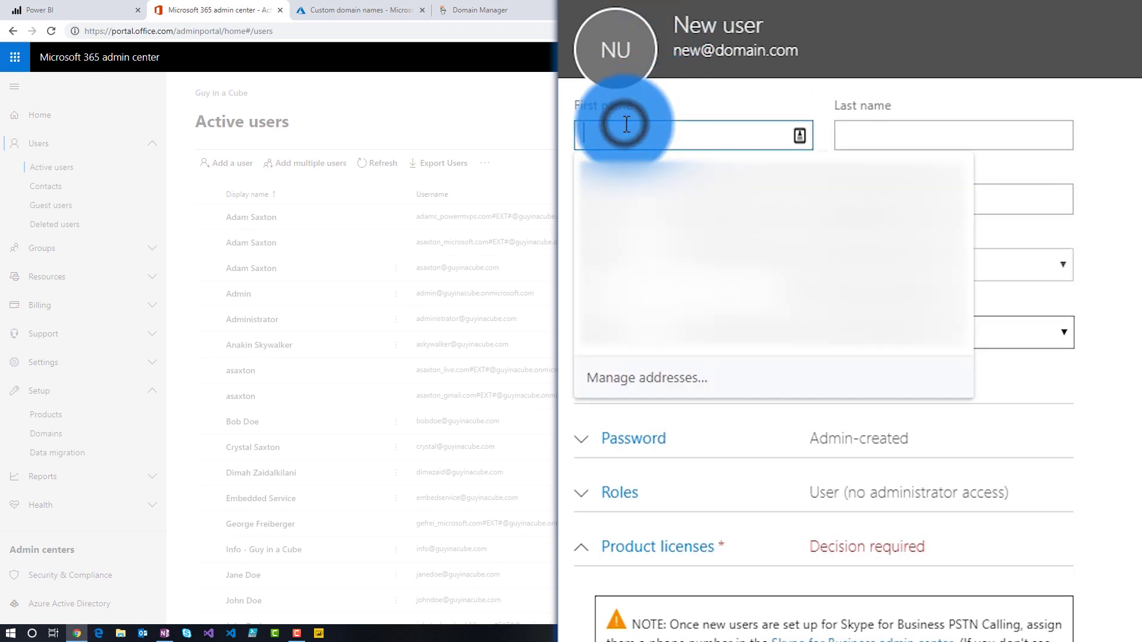
pyautogui.write('Leia')
pyautogui.press('Tab')
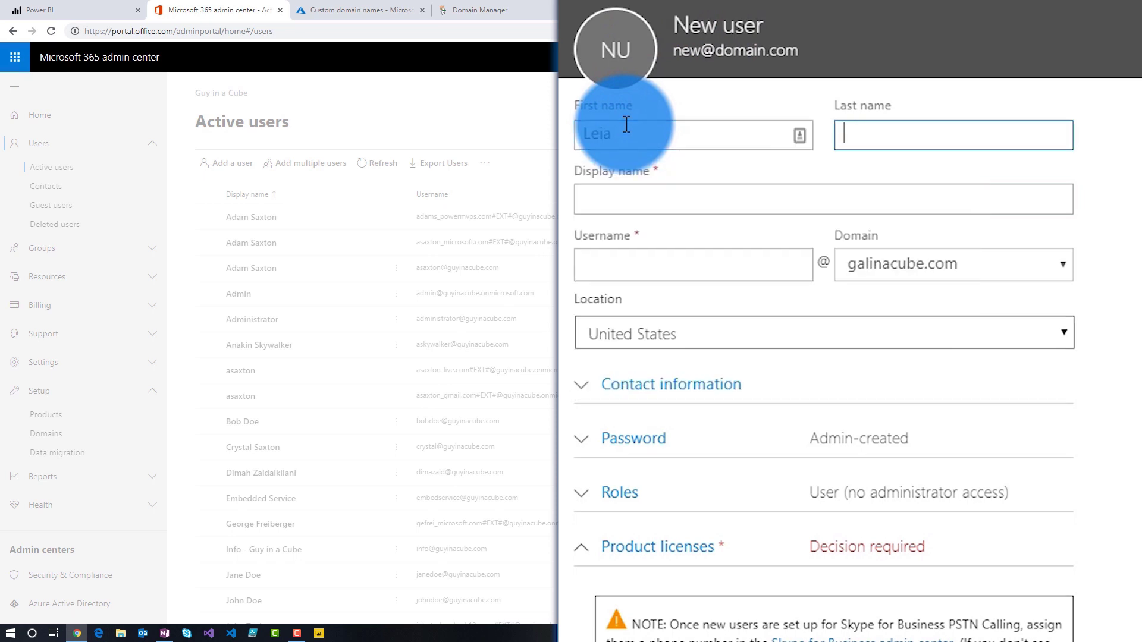
pyautogui.write('Organa')
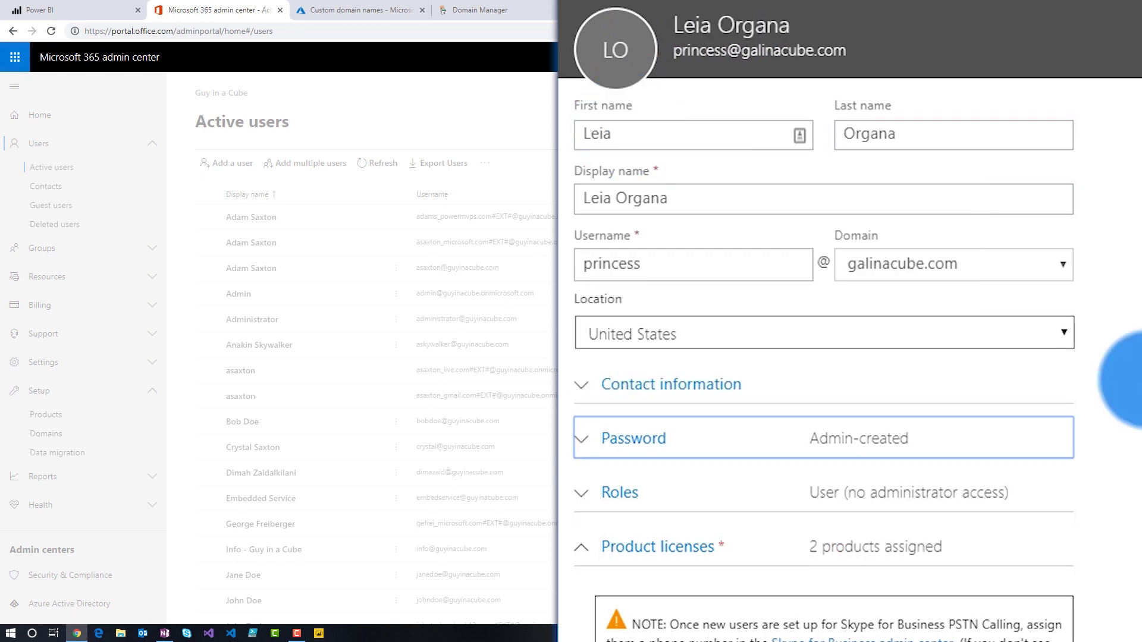
pyautogui.scroll(-10, 1124, 375)
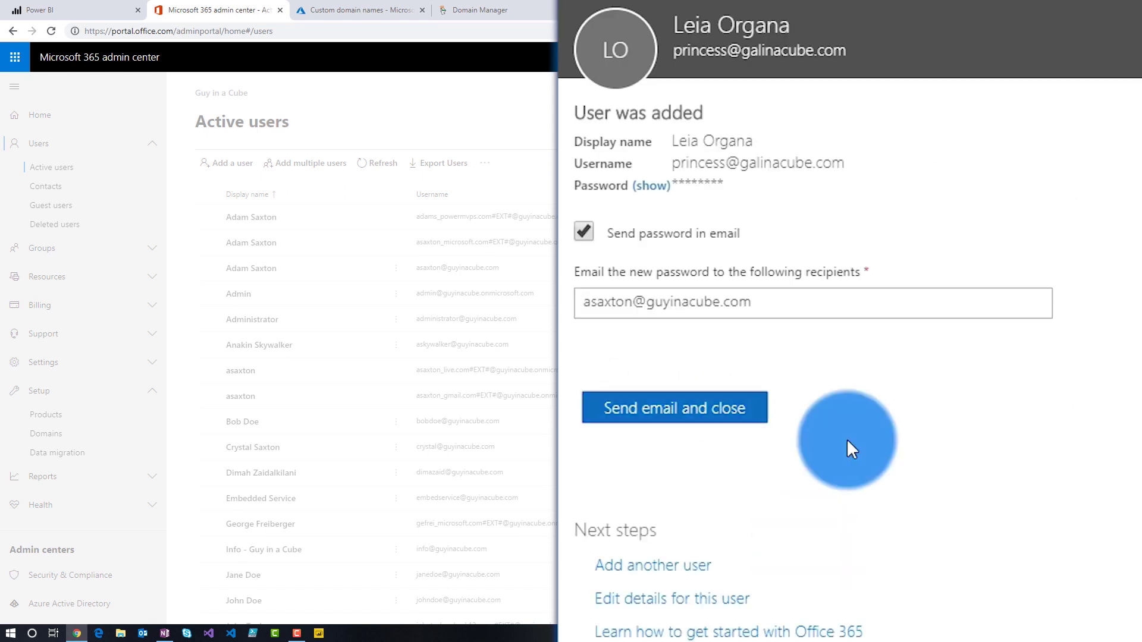
pyautogui.click(580, 230)
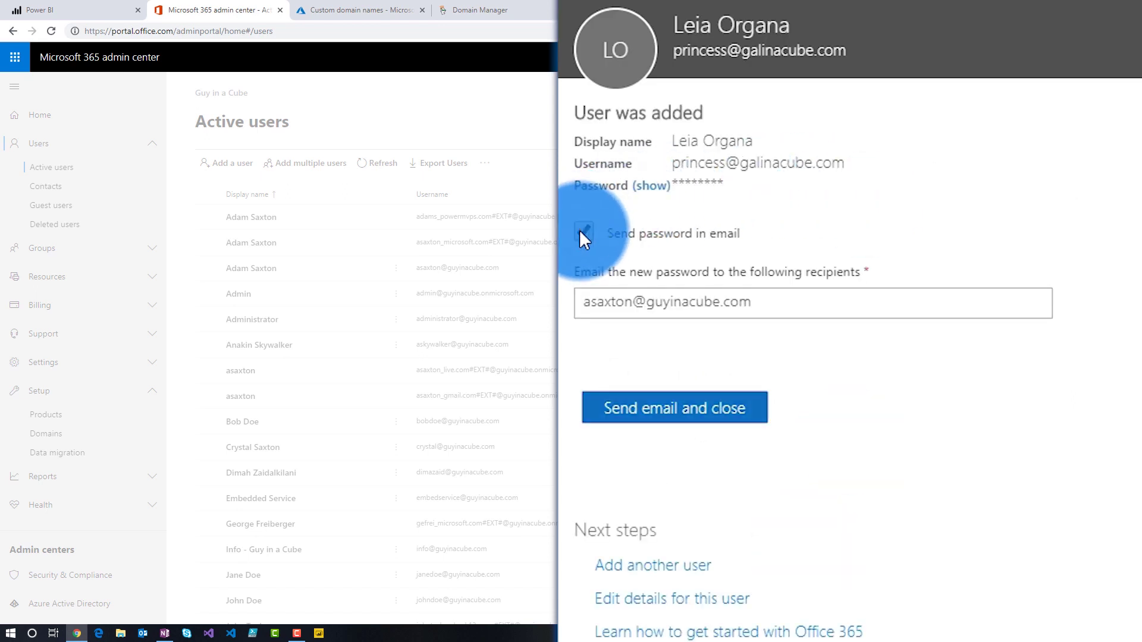
pyautogui.click(613, 345)
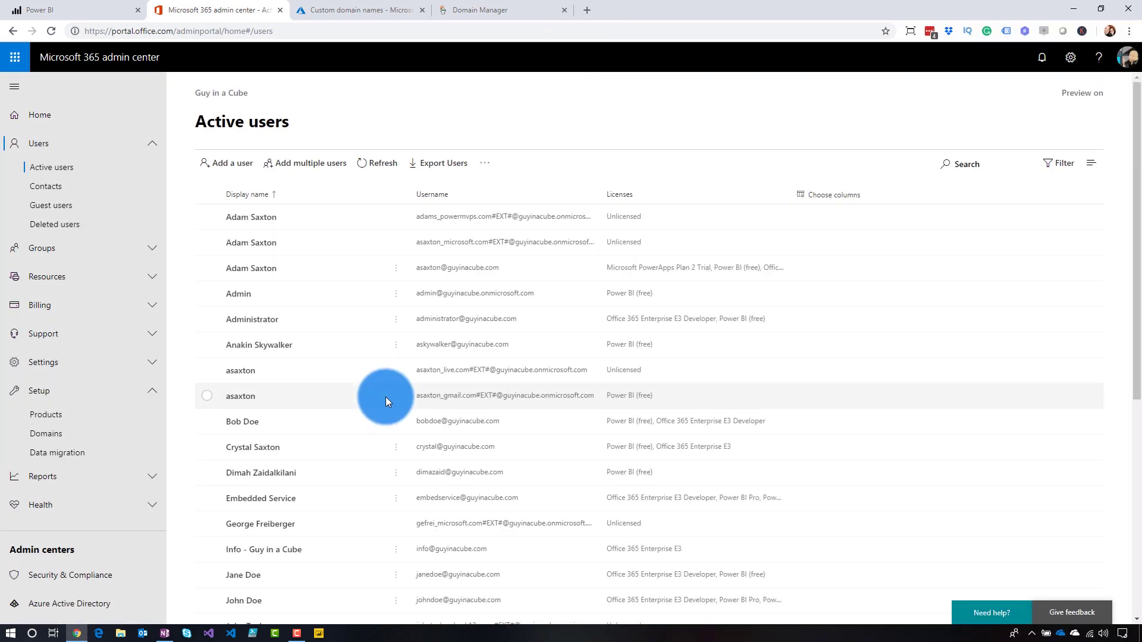
# - Start sharing the AdventureWorks report in My Workspace with the new user, then open a private window
pyautogui.click(40, 10)
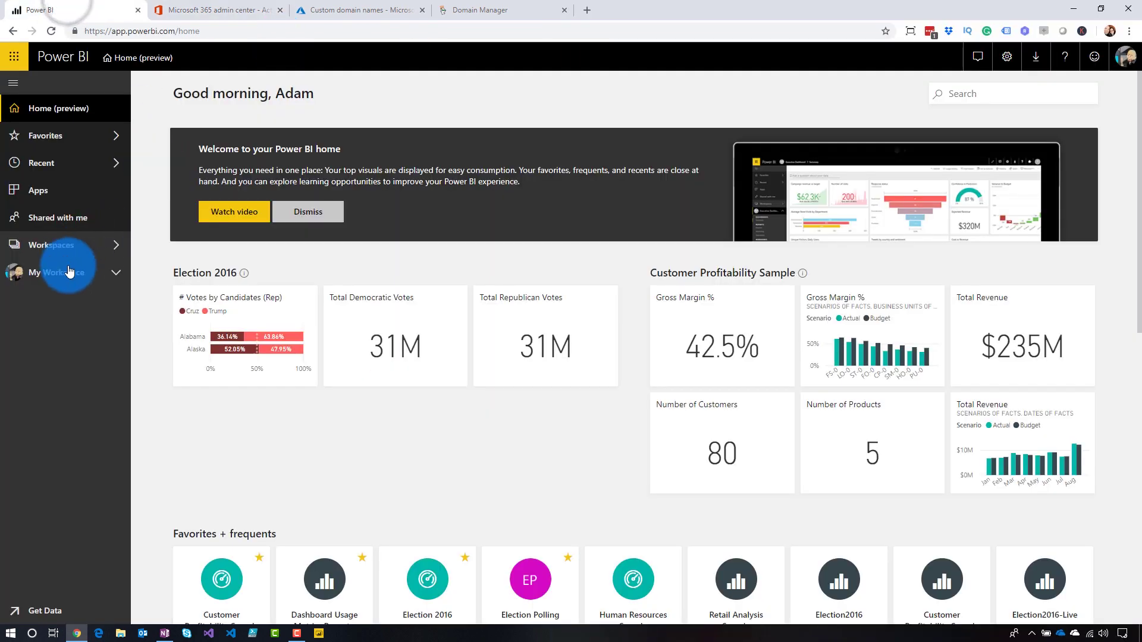
pyautogui.click(102, 276)
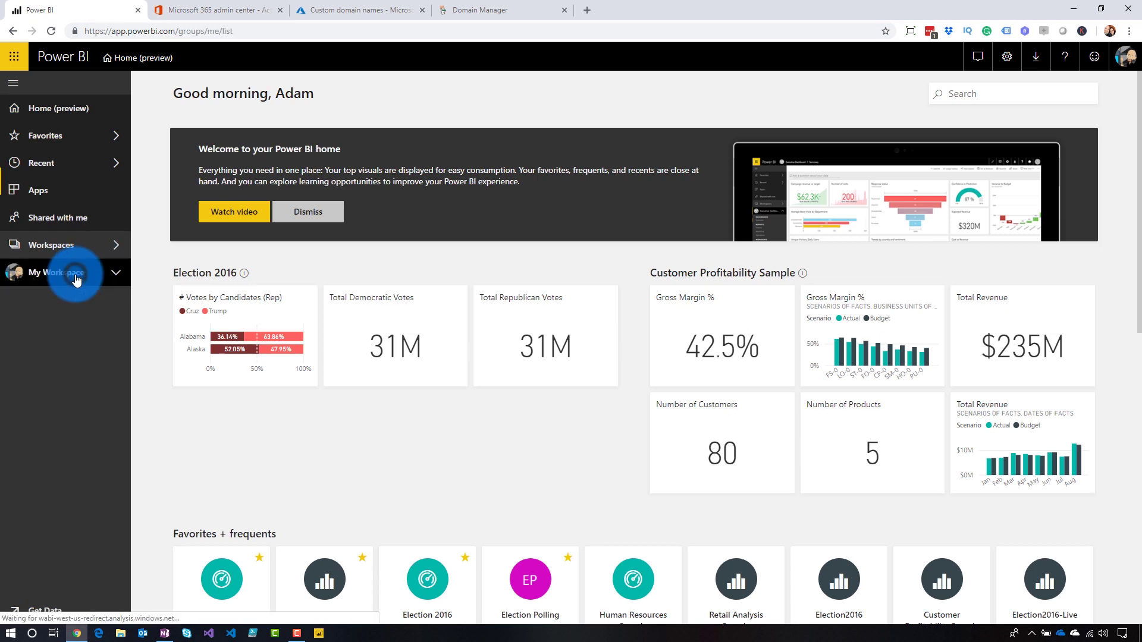
pyautogui.click(240, 148)
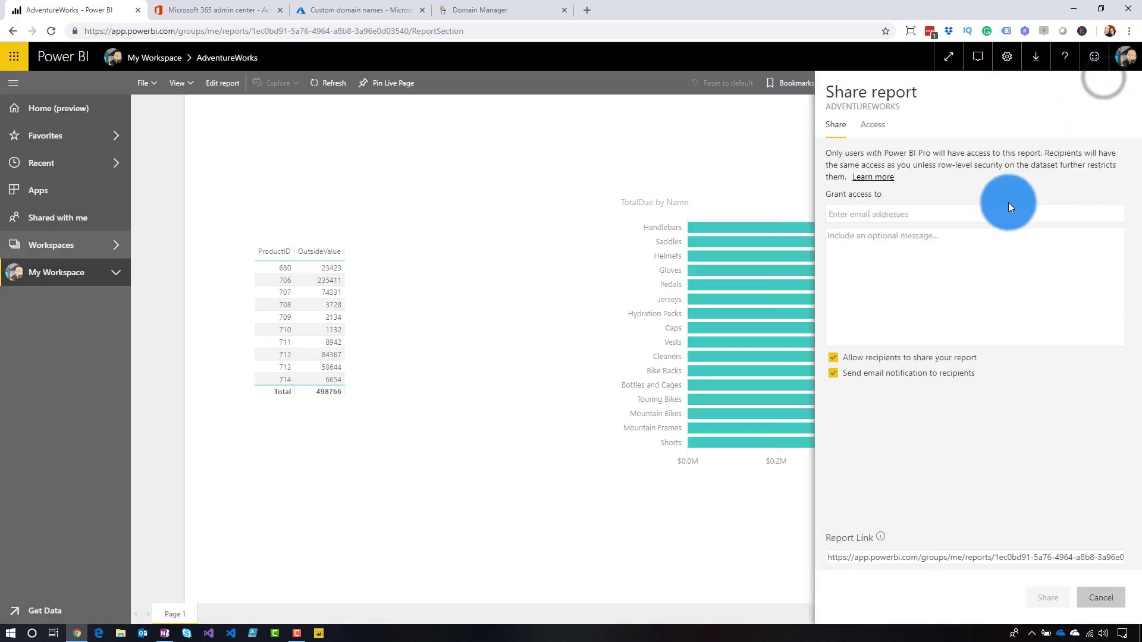
pyautogui.click(927, 226)
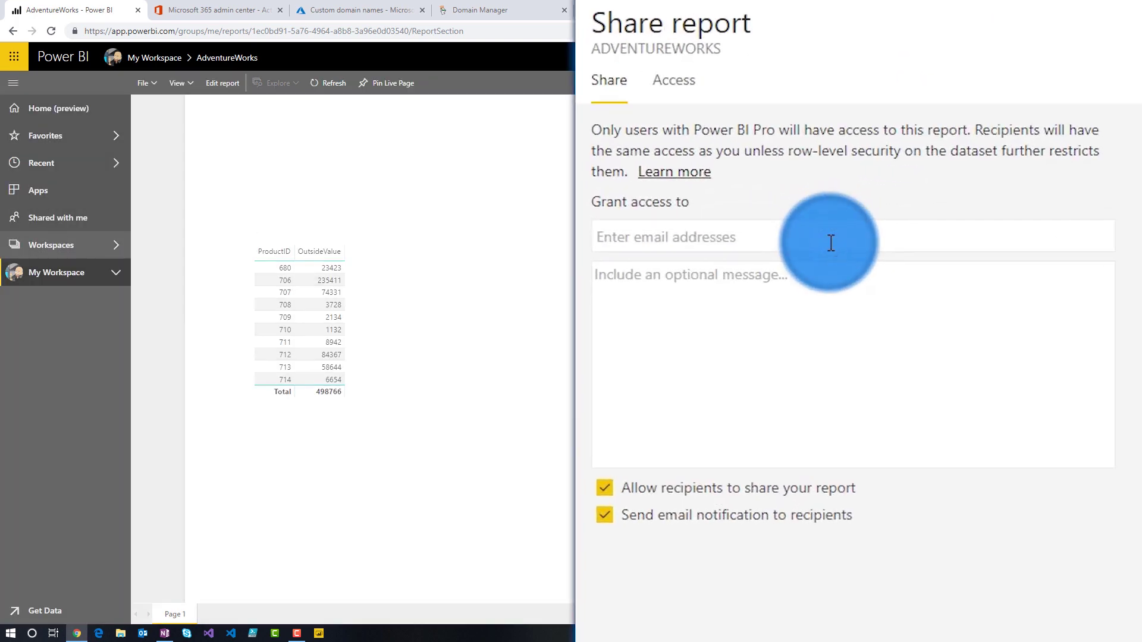
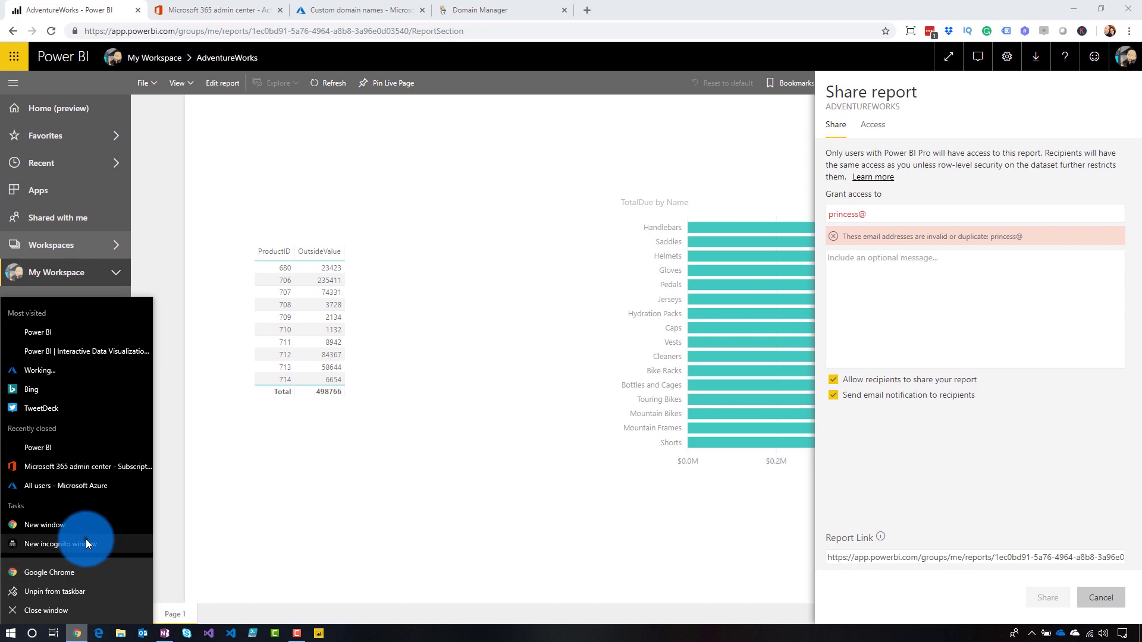
pyautogui.click(86, 539)
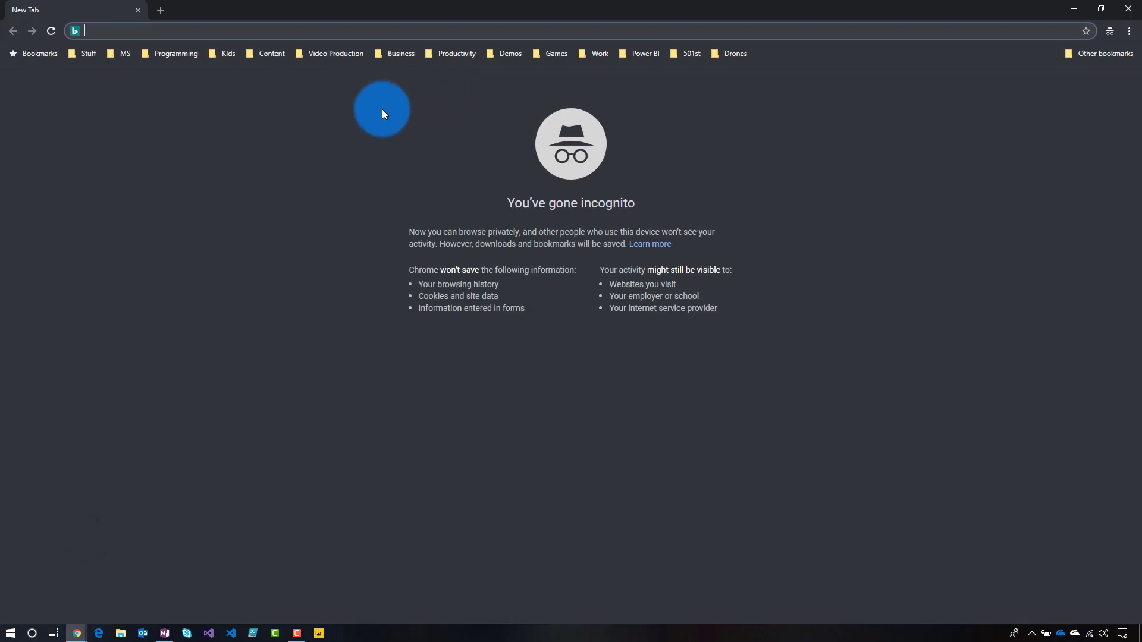
# - Load app.powerbi.com and sign in with the new galinacube.com user's address, reaching the password prompt
pyautogui.write('app.powerbi.com')
pyautogui.press('Return')
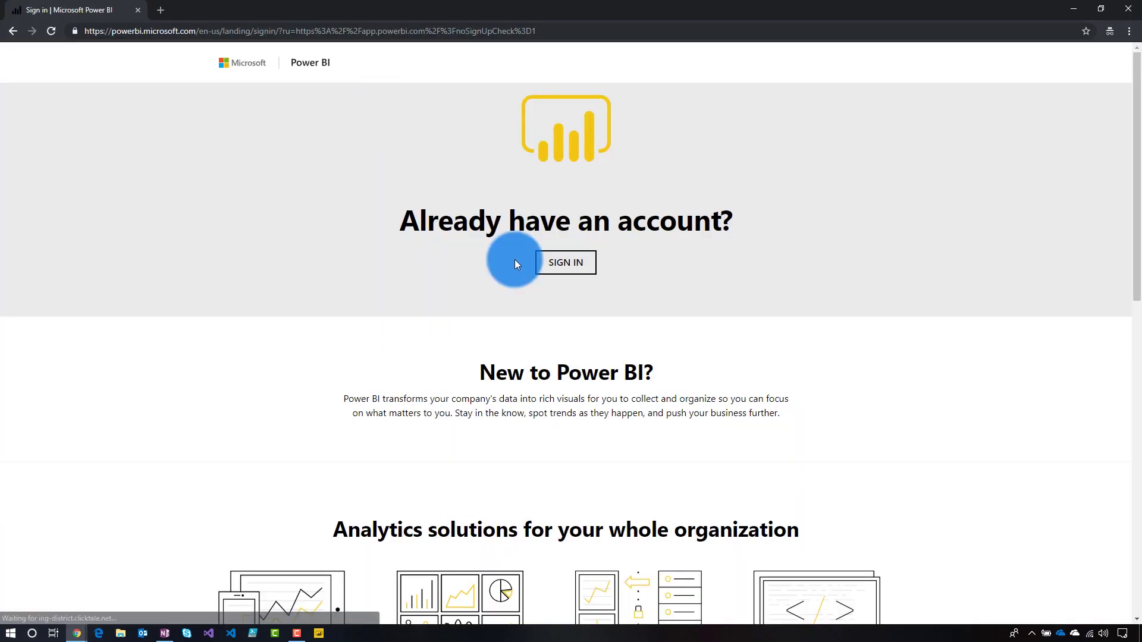
pyautogui.click(566, 262)
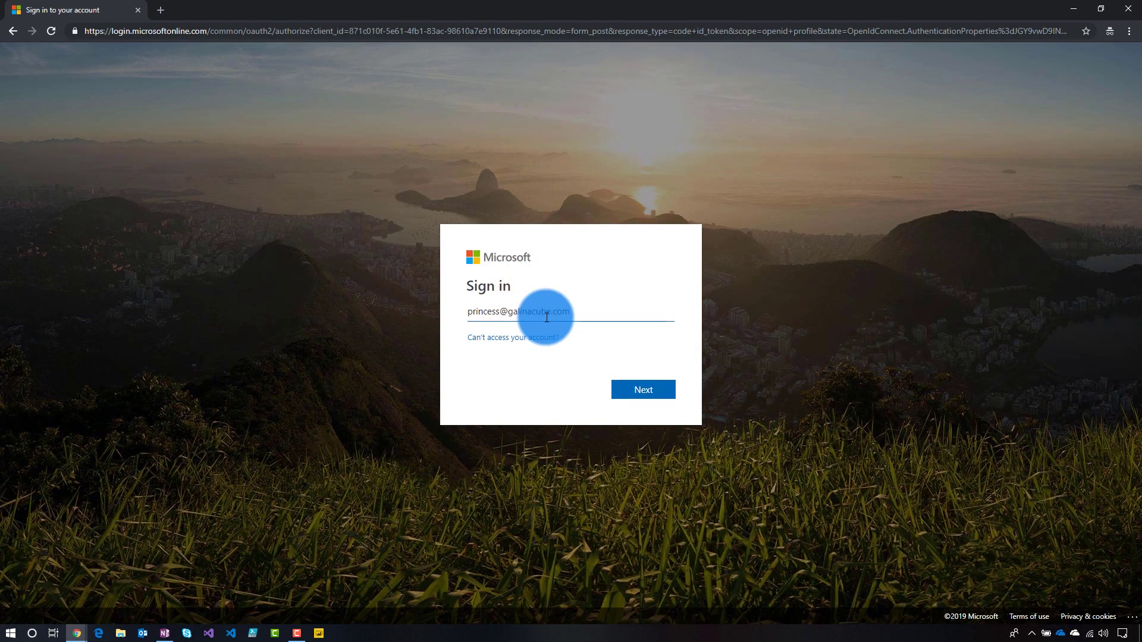
pyautogui.click(642, 392)
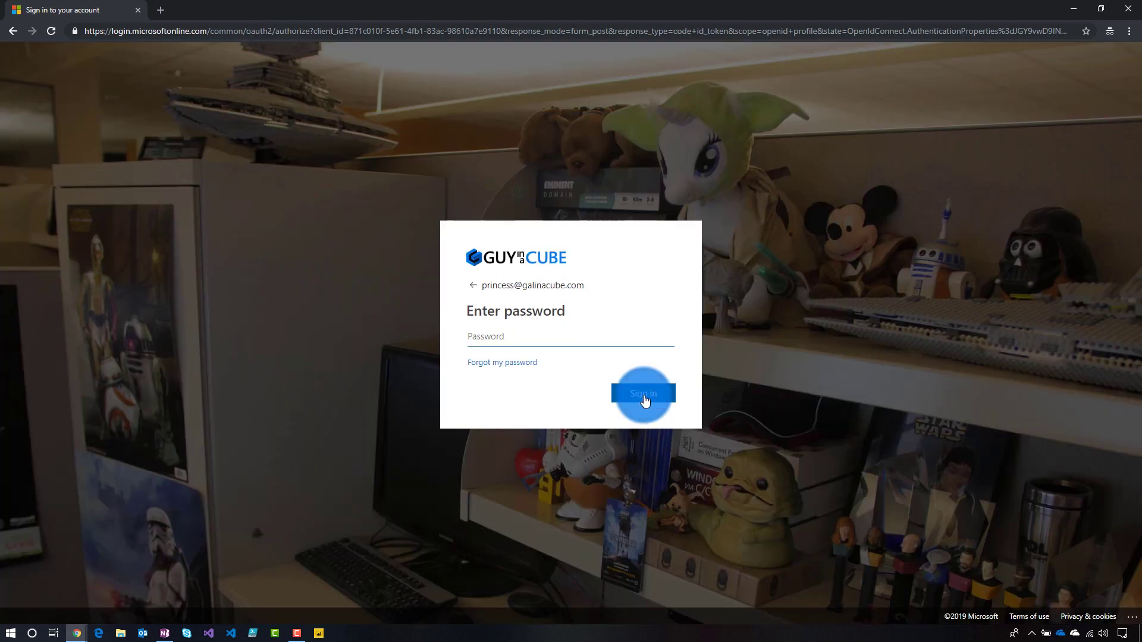